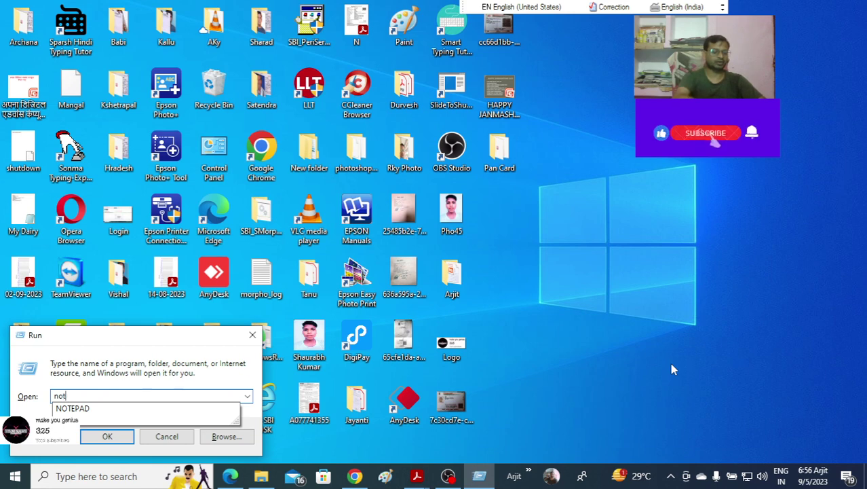
Step: Launch Notepad by running the command notepad, and close its empty window
type("epad")
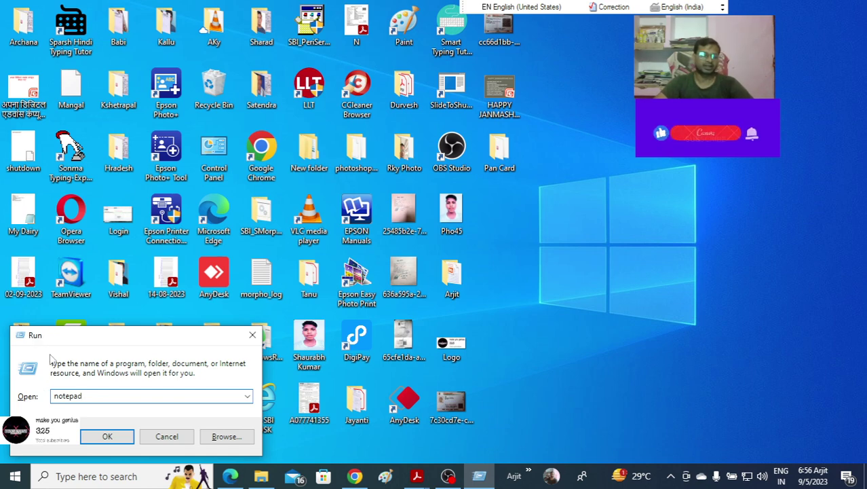
left_click(107, 436)
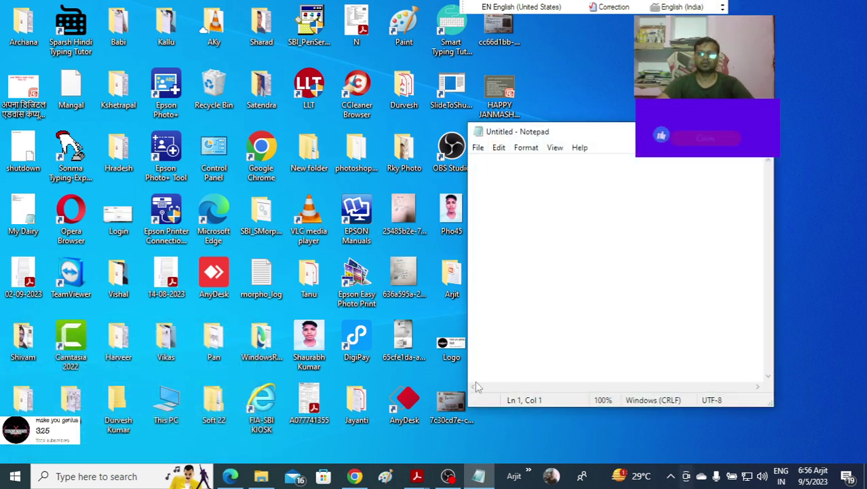
left_click(758, 131)
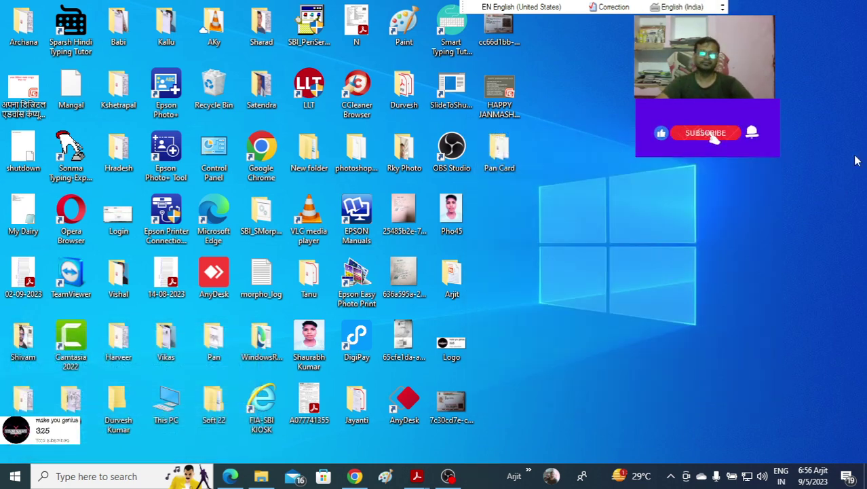
Step: Launch NOTEPAD through the Run app from the Windows System program folder, and close the Notepad window
left_click(15, 479)
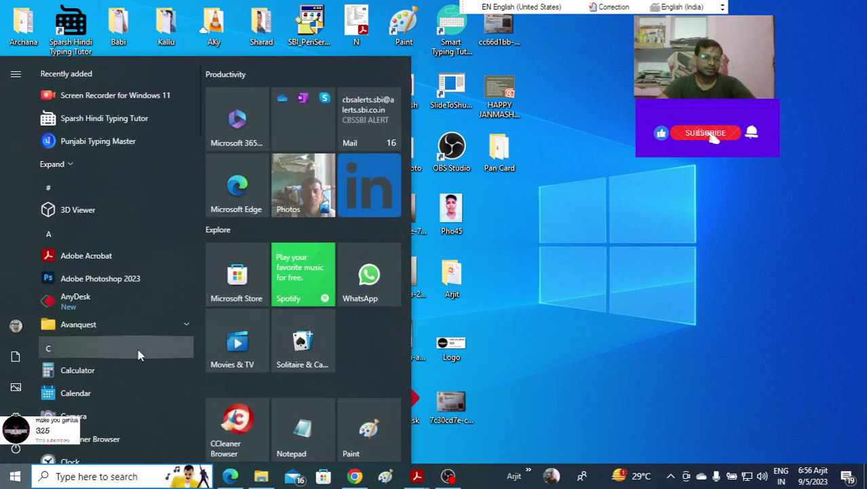
scroll(138, 355, "down", 5)
scroll(138, 354, "down", 10)
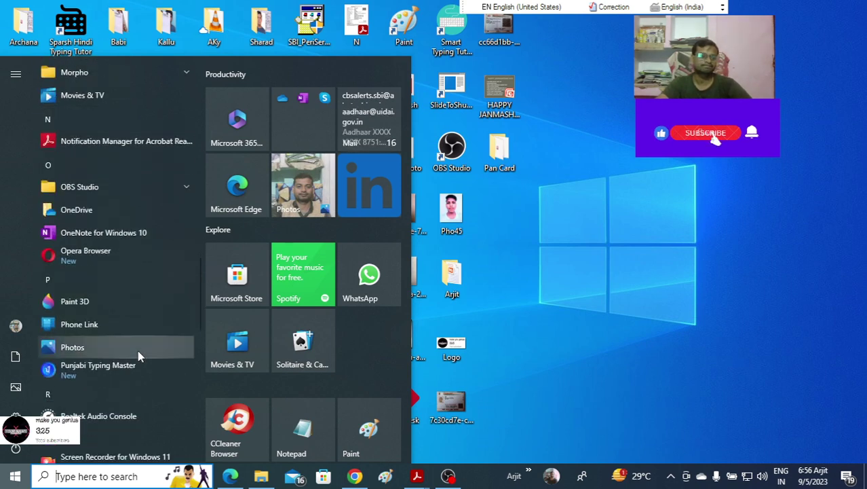
scroll(137, 354, "down", 10)
scroll(138, 355, "down", 3)
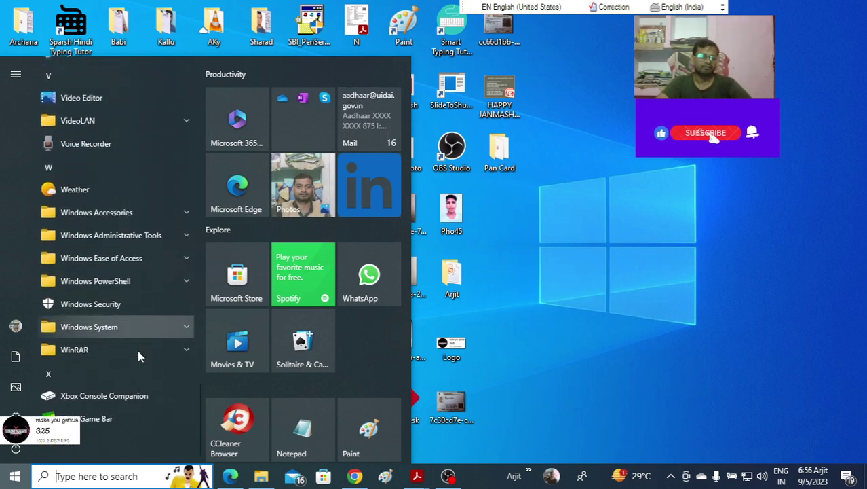
left_click(188, 327)
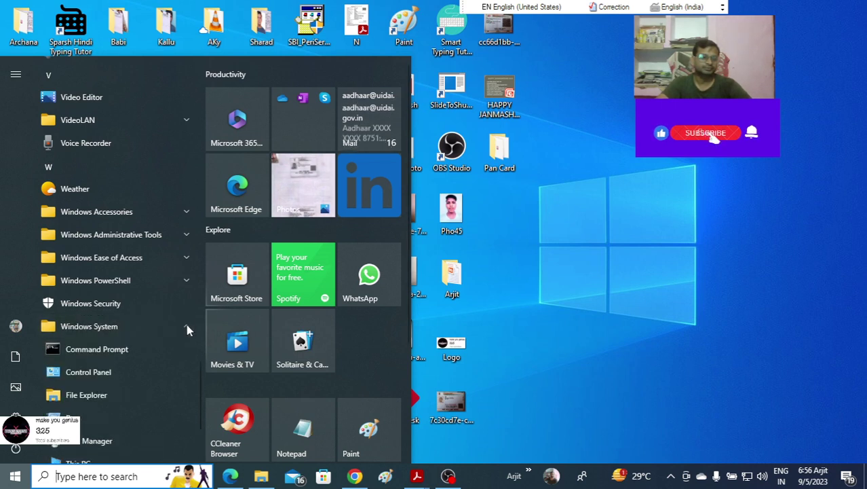
left_click(80, 419)
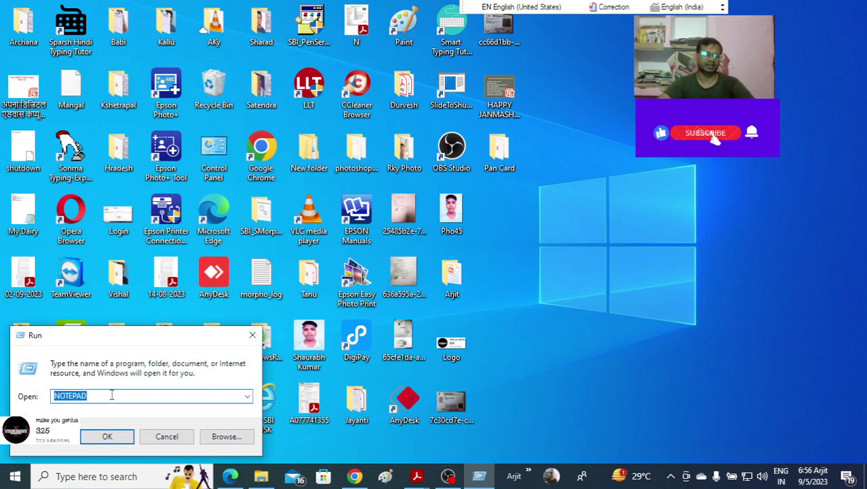
left_click(107, 437)
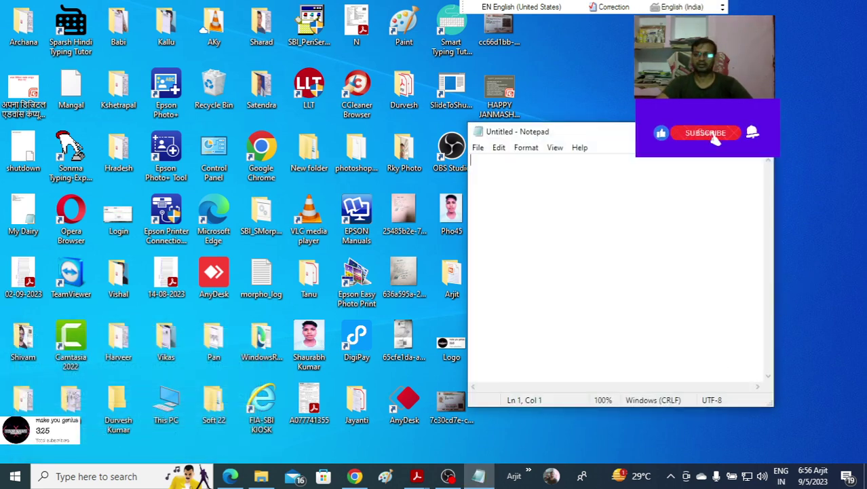
key("alt+F4")
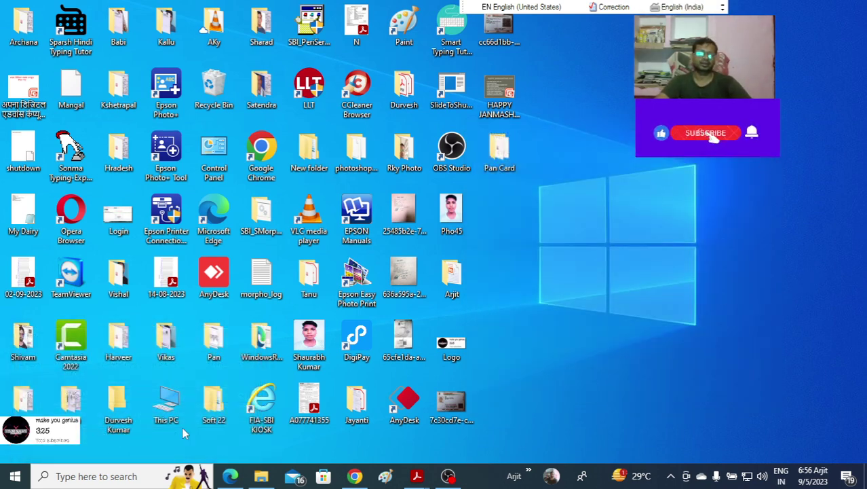
Step: Pin Notepad from the Windows Accessories program folder to the taskbar
left_click(15, 476)
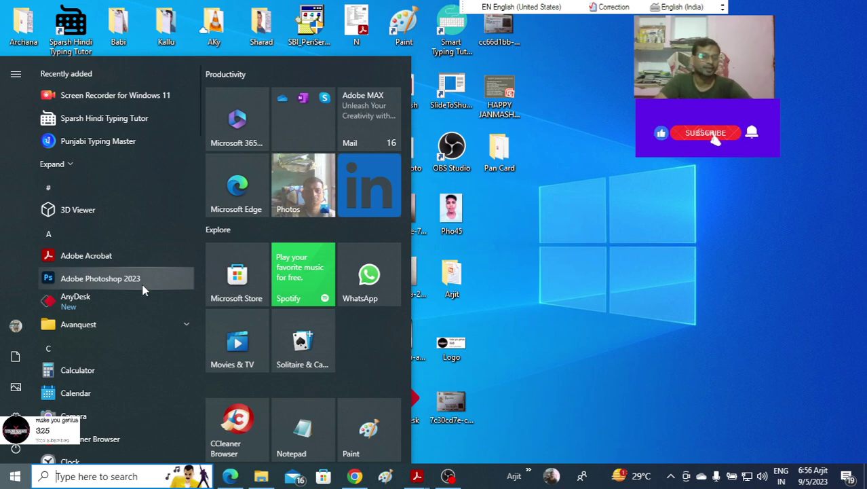
scroll(143, 348, "down", 10)
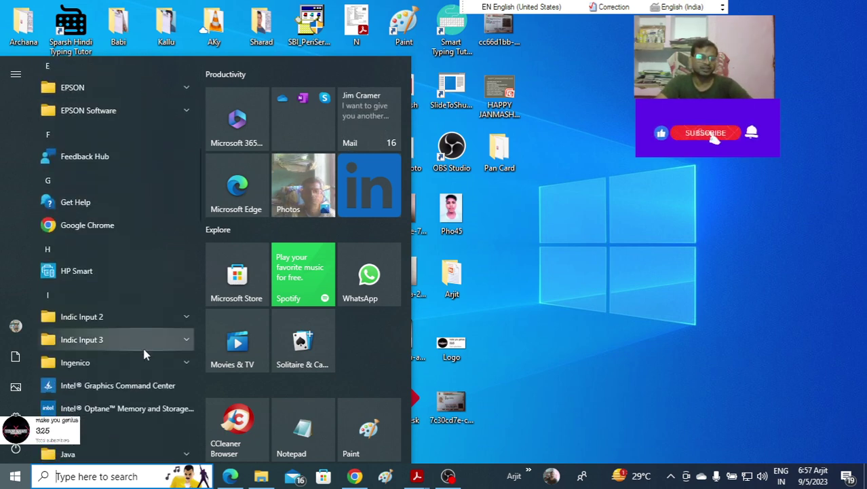
scroll(144, 354, "down", 5)
scroll(144, 354, "down", 6)
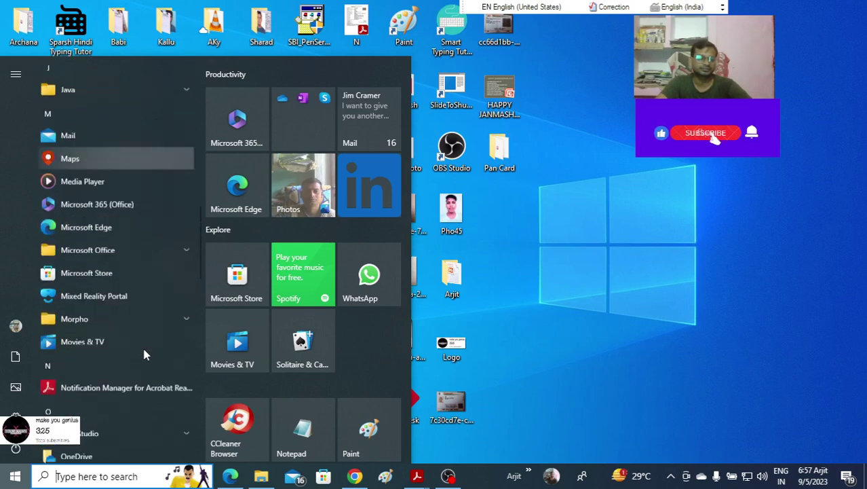
scroll(144, 354, "down", 6)
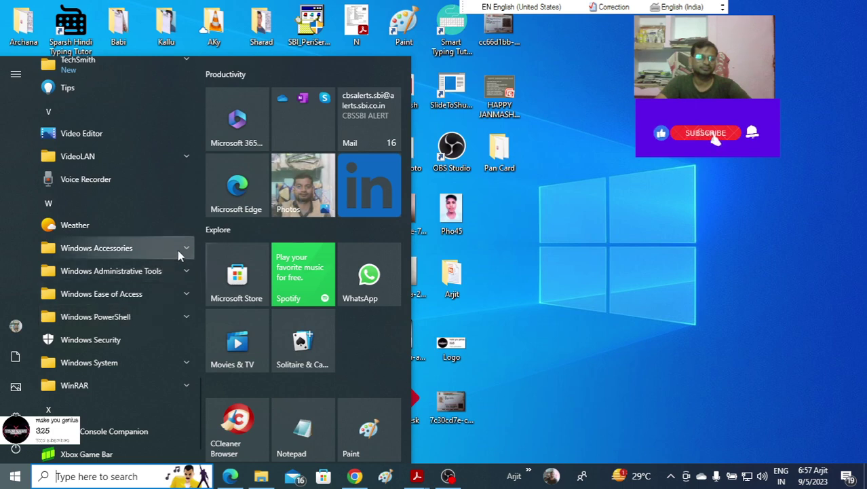
left_click(183, 247)
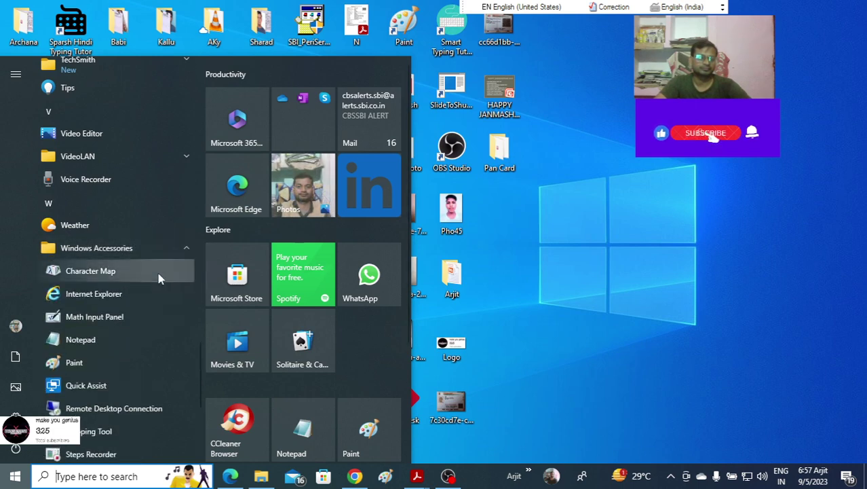
right_click(92, 345)
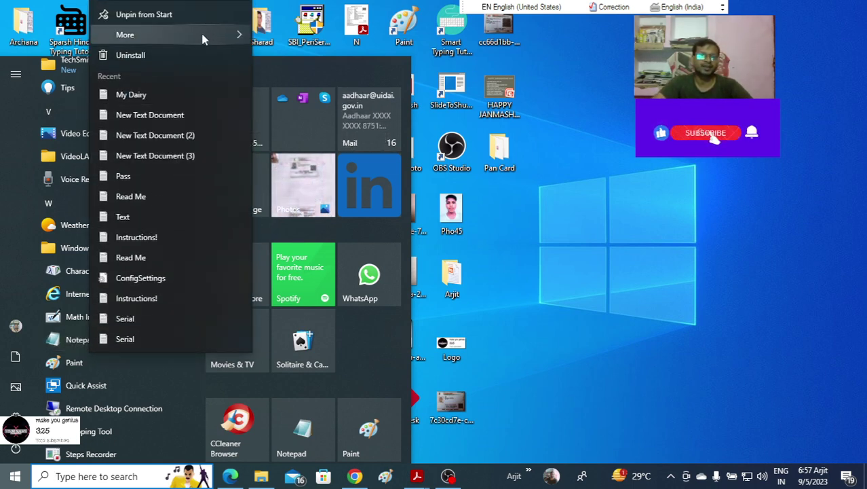
mouse_move(224, 34)
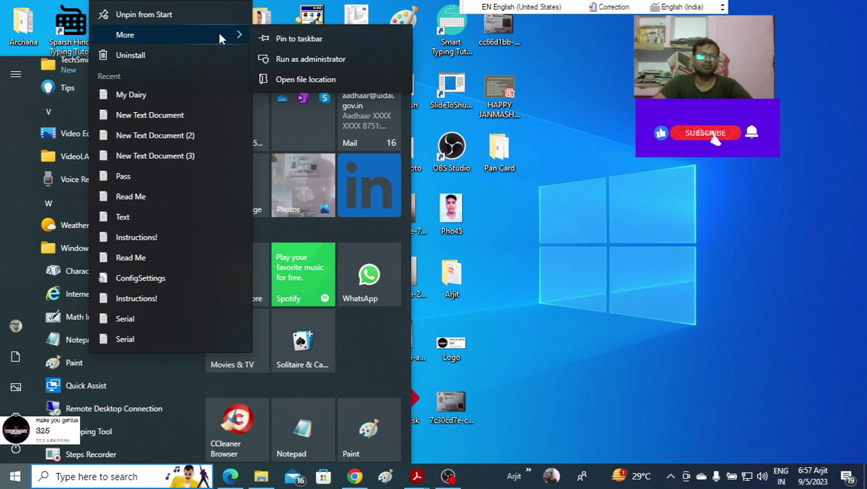
left_click(304, 41)
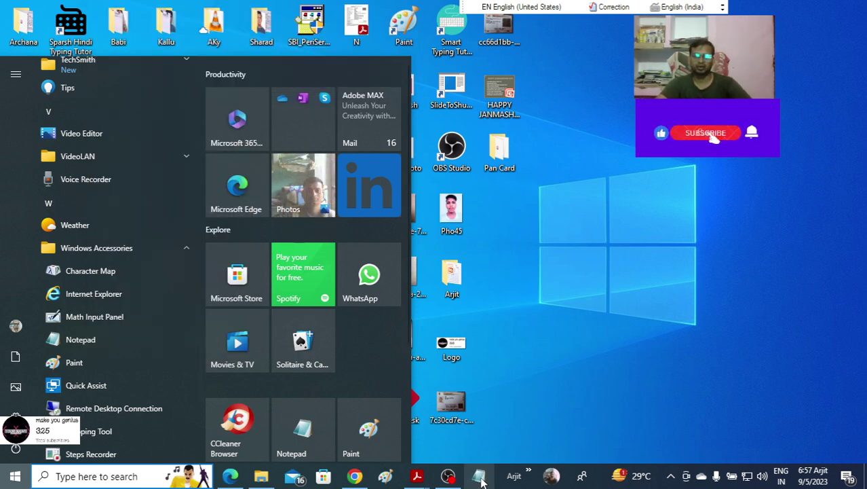
left_click(580, 362)
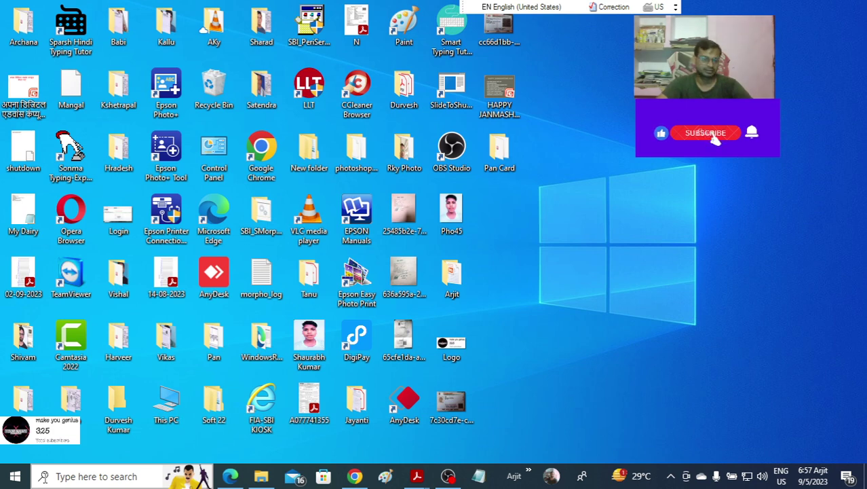
Step: Create a desktop shortcut for Notepad from the Windows Accessories program folder
left_click(101, 476)
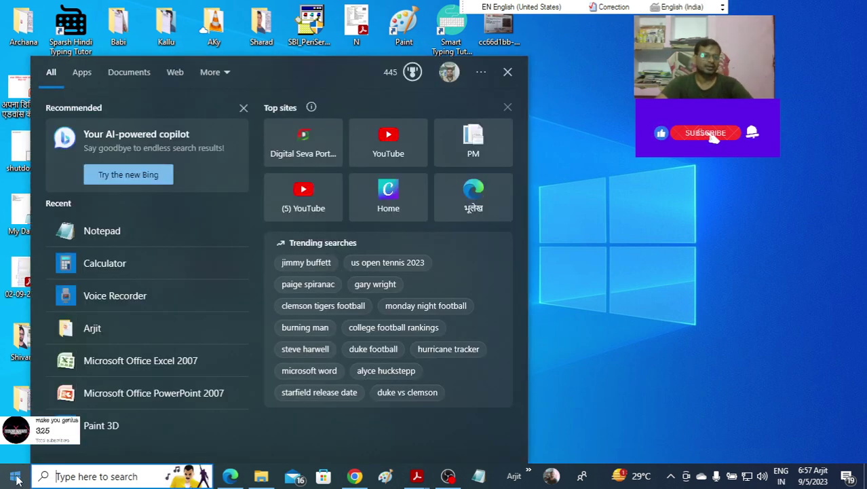
left_click(16, 478)
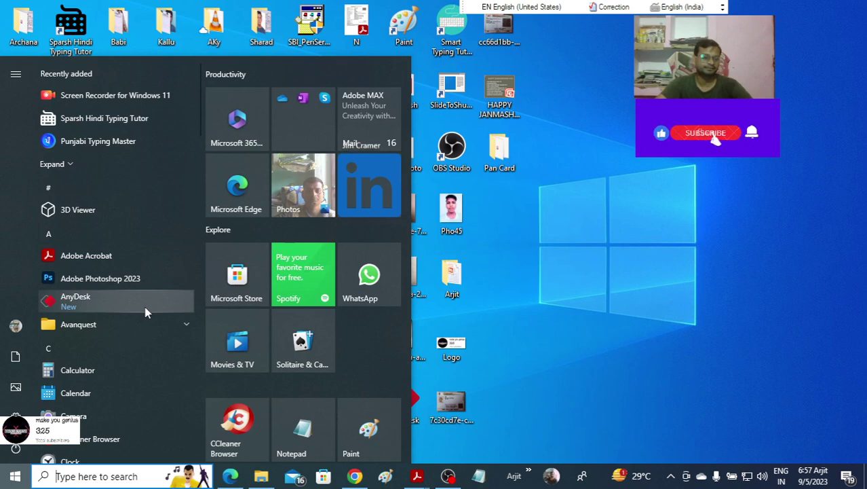
scroll(146, 313, "down", 8)
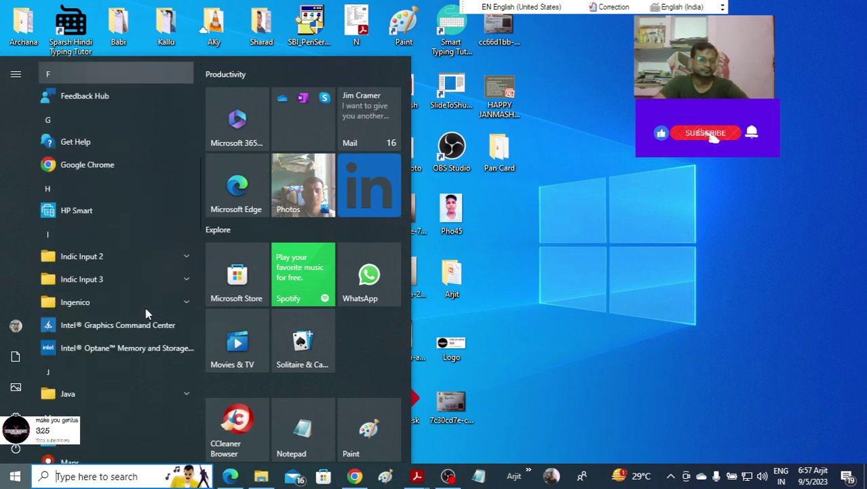
scroll(146, 312, "down", 2)
scroll(146, 312, "down", 10)
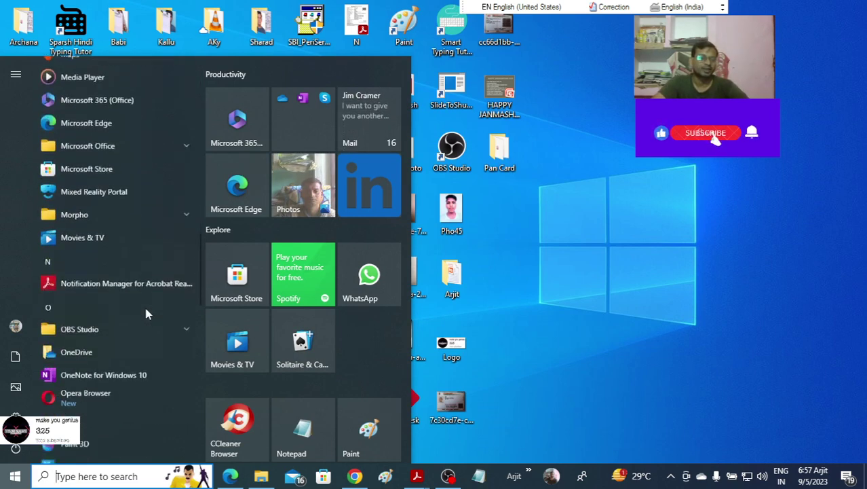
scroll(146, 313, "down", 12)
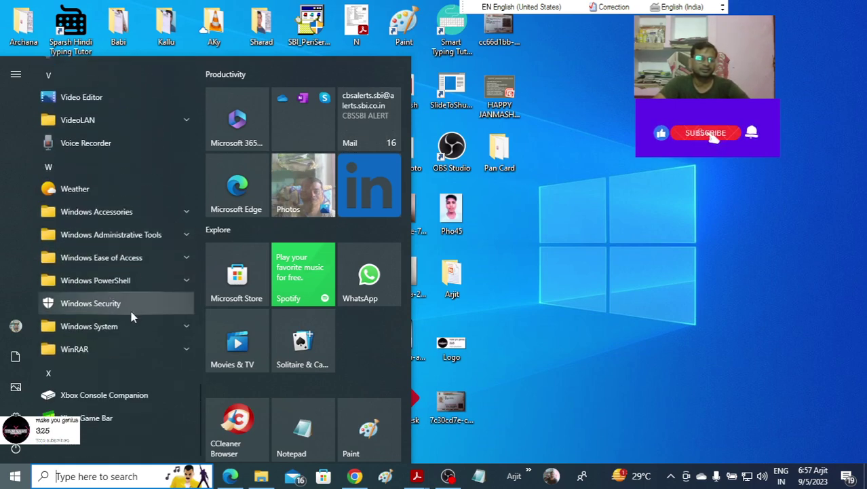
left_click(181, 215)
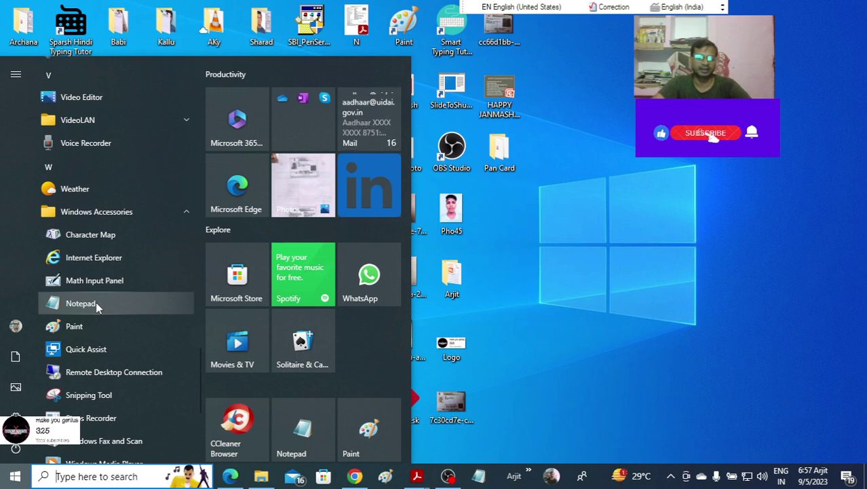
left_click_drag(96, 305, 593, 307)
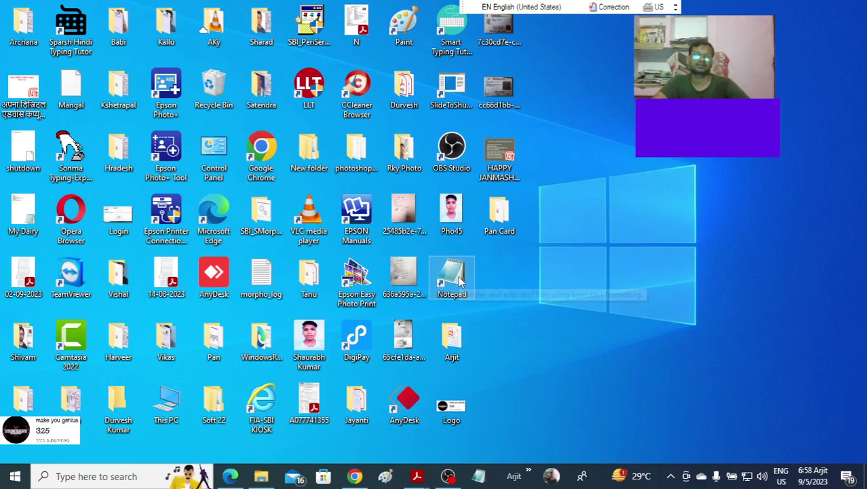
left_click(645, 269)
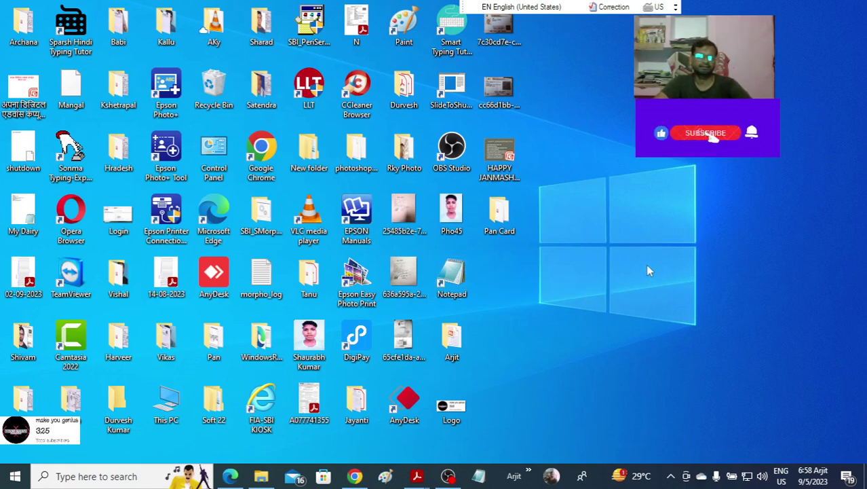
Step: Open Command Prompt from the Windows System program folder
left_click(14, 479)
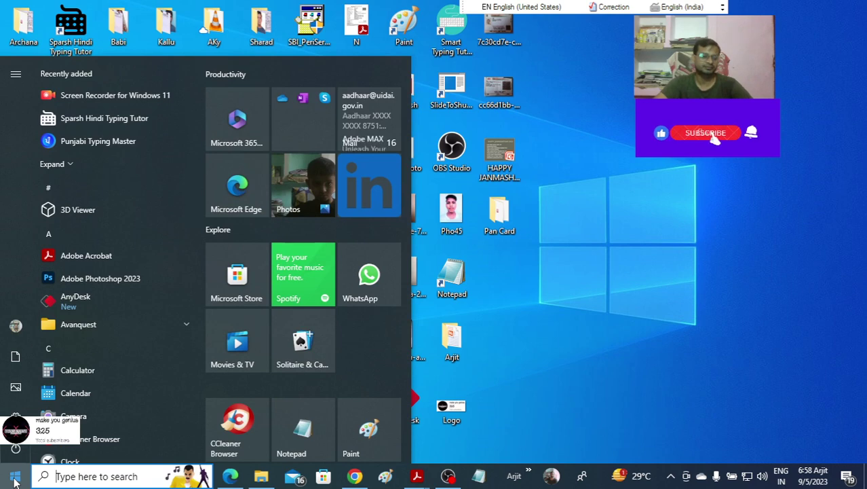
scroll(115, 373, "down", 1)
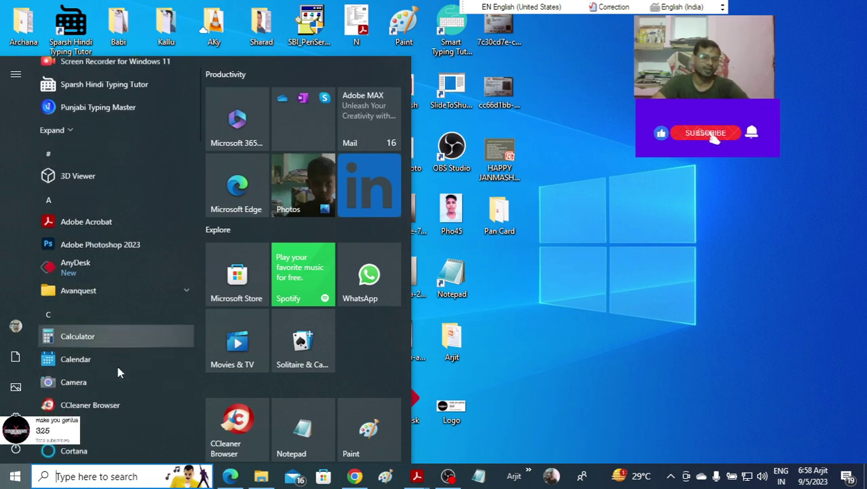
scroll(117, 367, "down", 10)
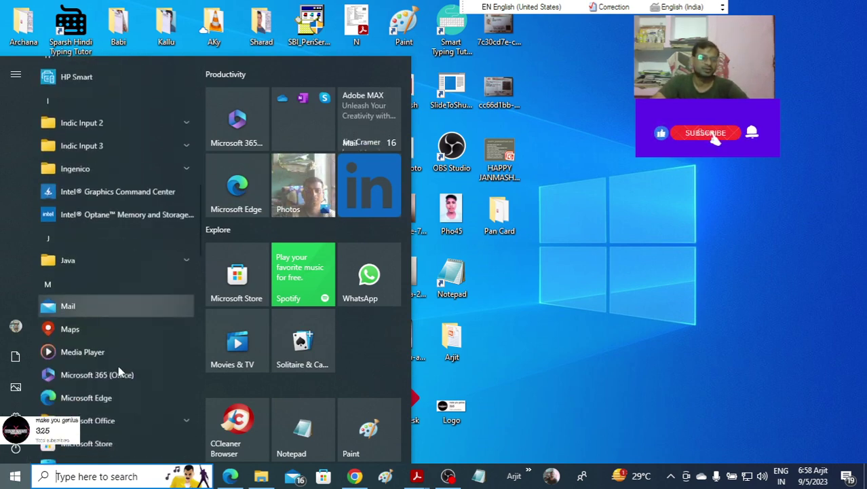
scroll(118, 372, "down", 12)
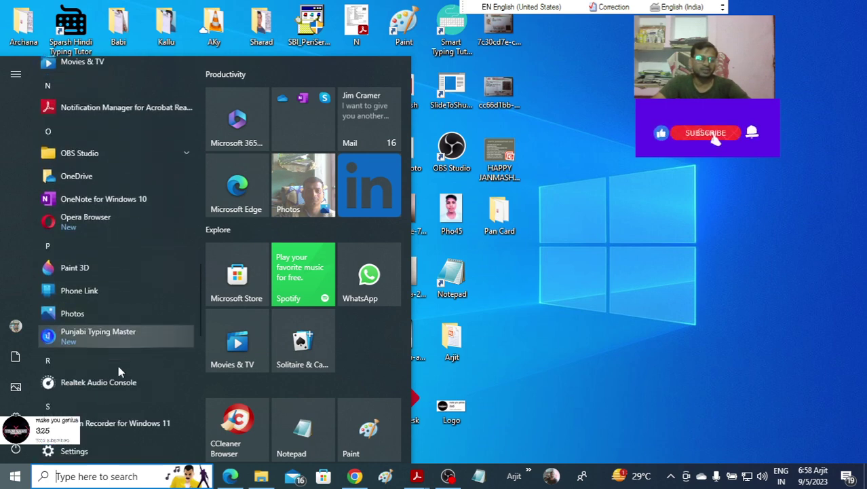
scroll(118, 372, "down", 12)
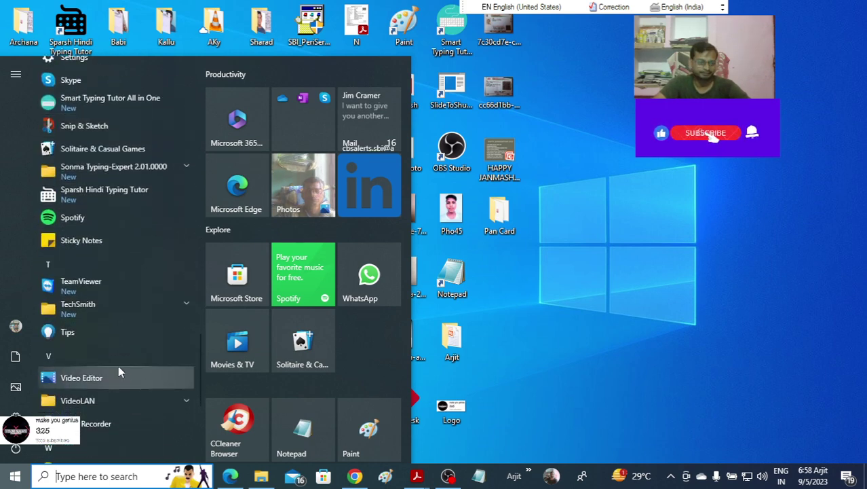
scroll(118, 370, "down", 5)
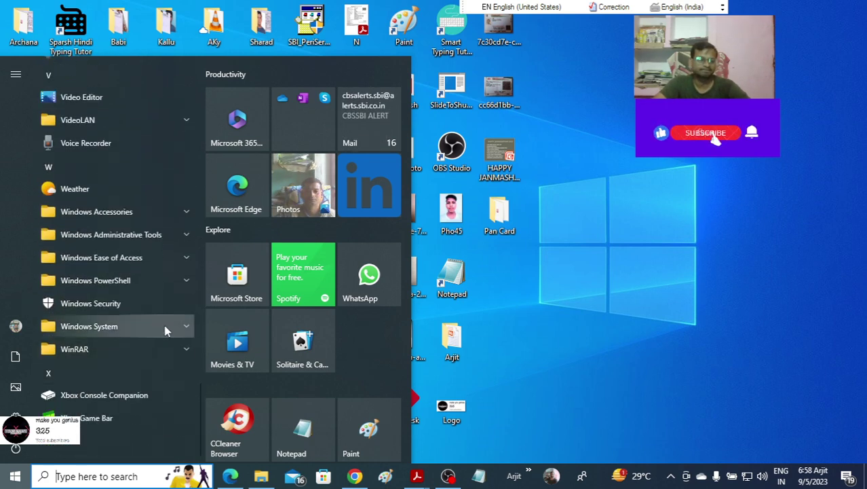
left_click(185, 328)
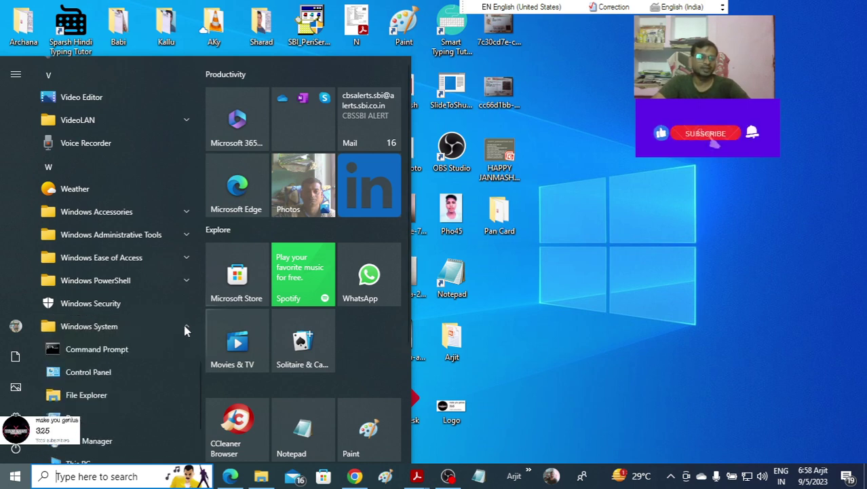
left_click(97, 349)
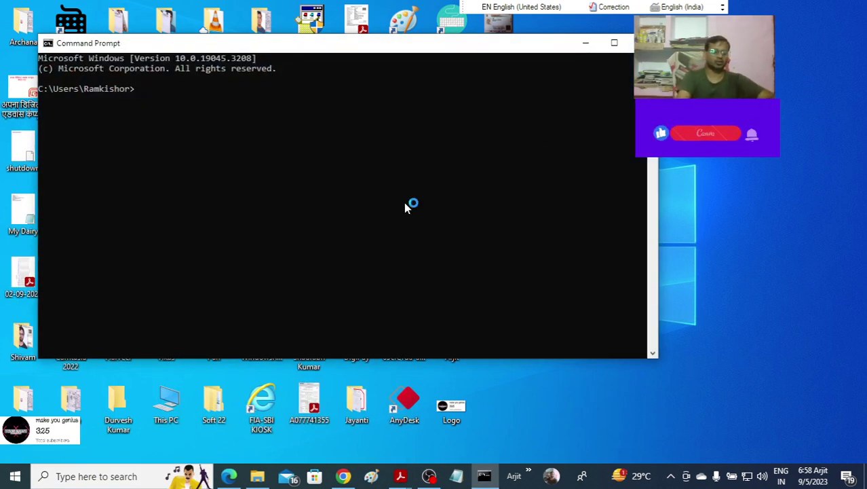
Step: Launch Notepad by running the notepad command in Command Prompt, and close both the Notepad and Command Prompt windows
type("notepad")
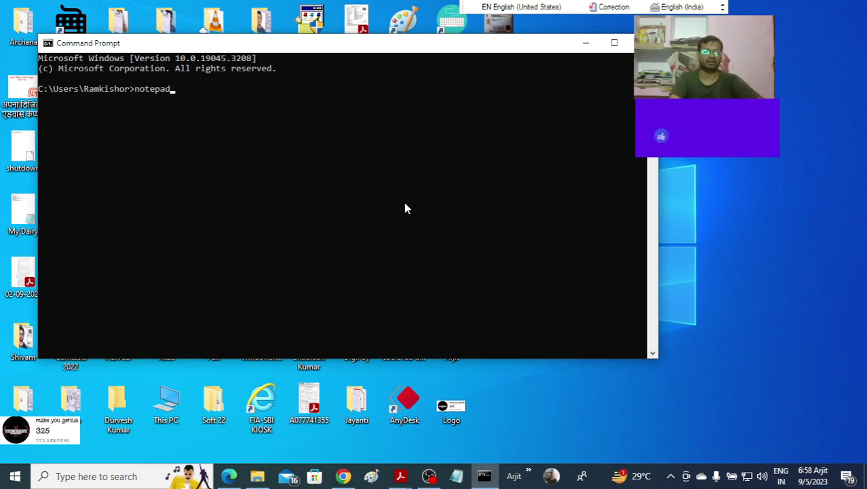
key("Return")
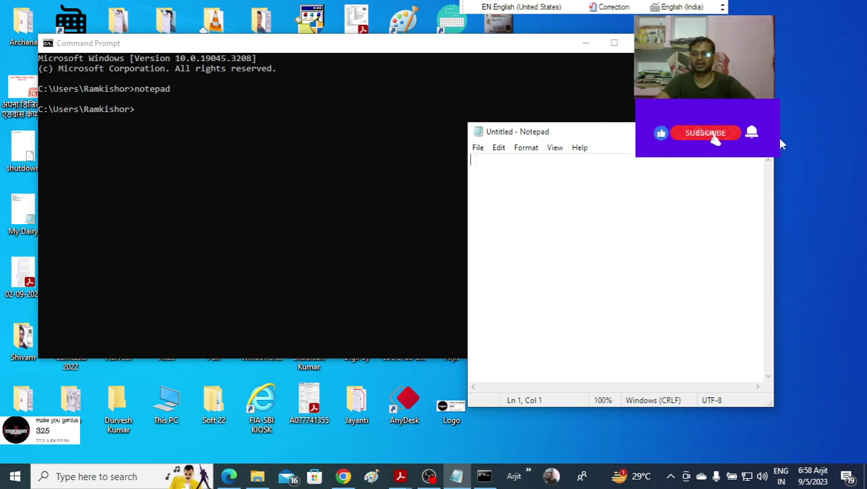
key("alt+F4")
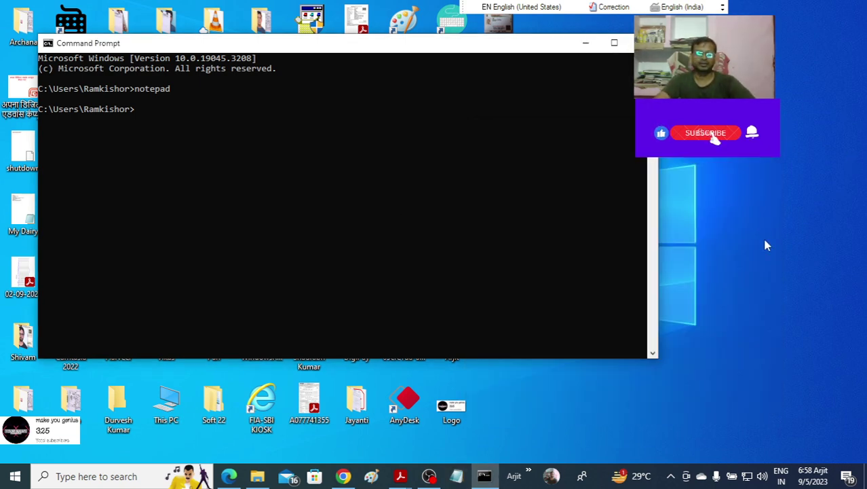
left_click(641, 43)
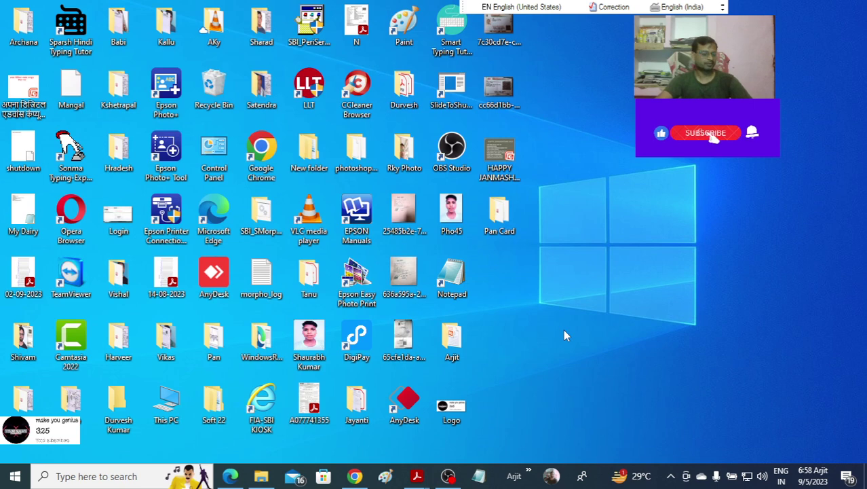
Step: Open Command Prompt by running cmd from the Run dialog, and close its window
key("super+r")
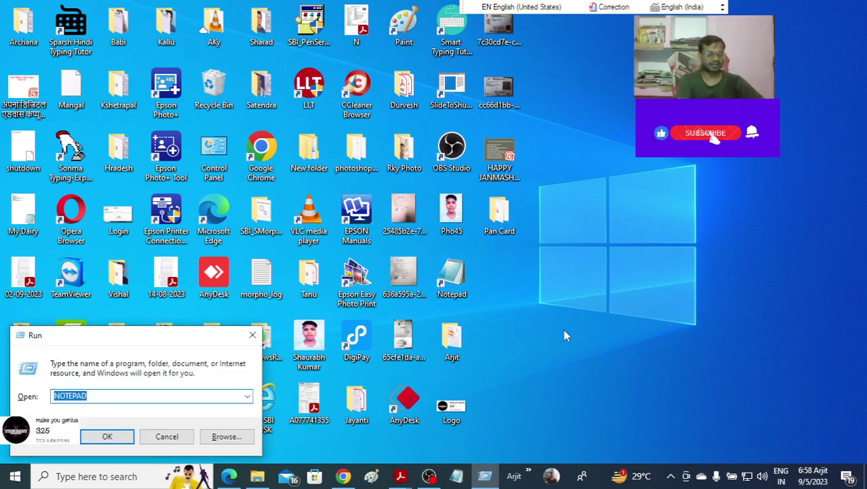
type("cm")
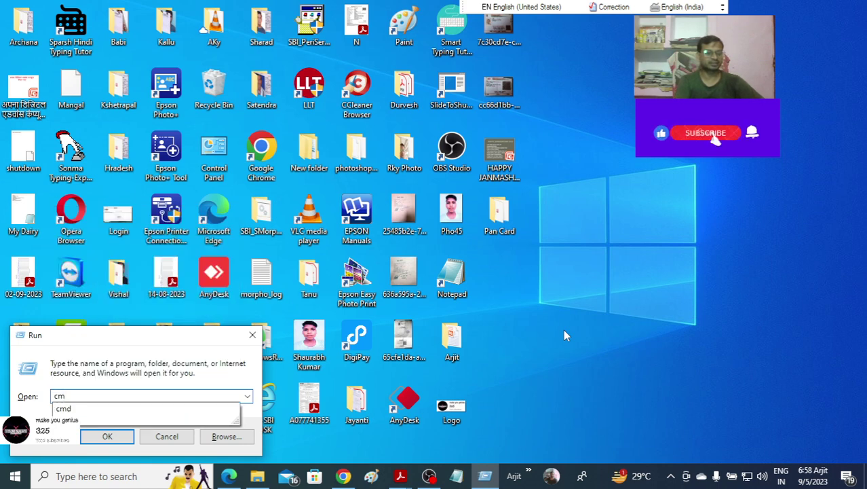
type("d")
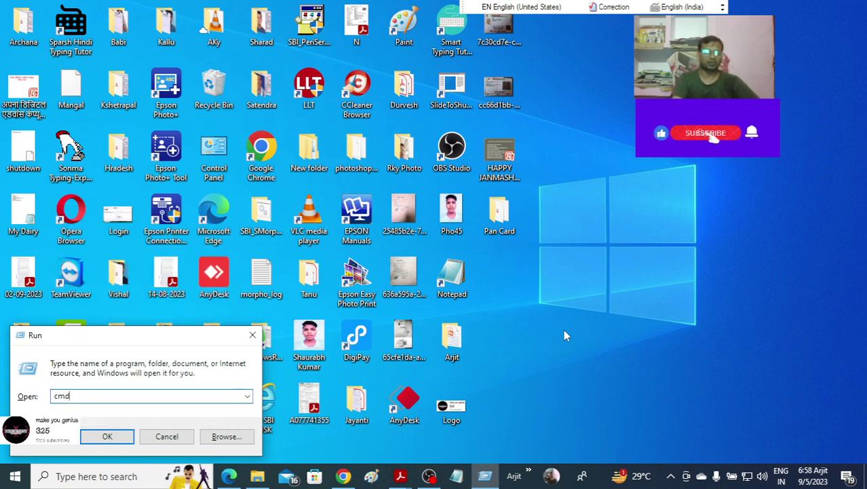
key("Return")
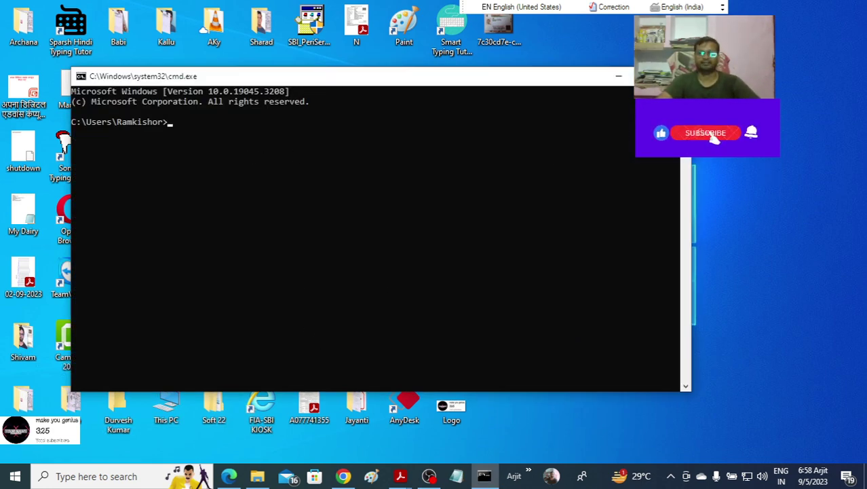
key("alt+F4")
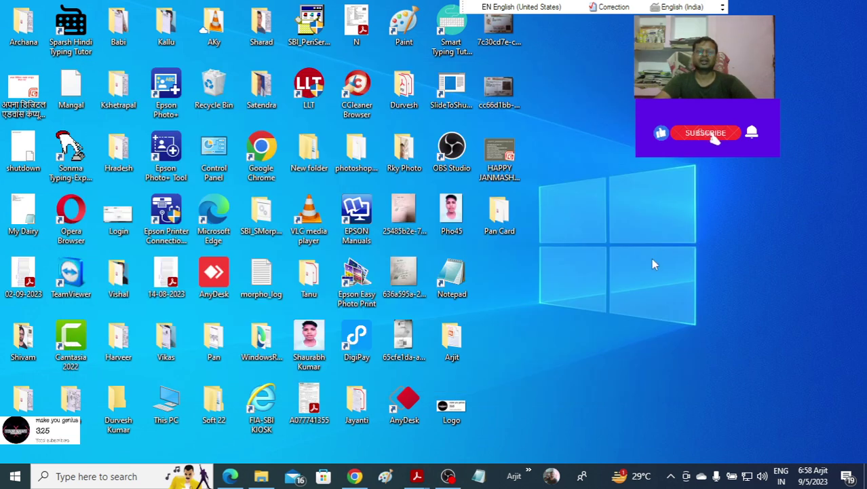